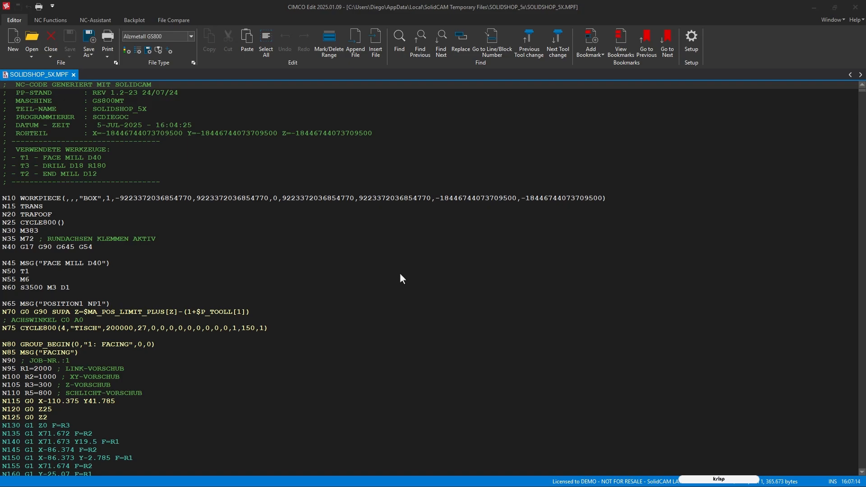
Start the machine simulation of the NC program with the Alzmetall GS800 file type and unhide its toolpath
{"action": "left_click", "coordinate": [190, 38]}
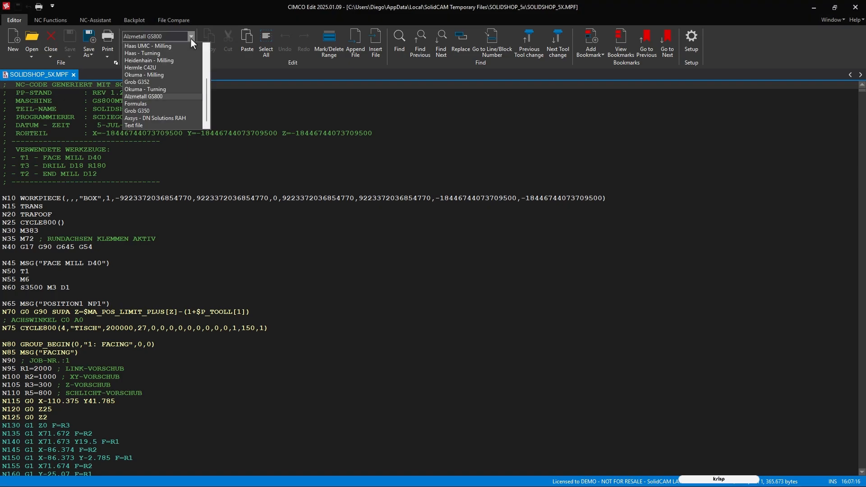
{"action": "left_click", "coordinate": [163, 94]}
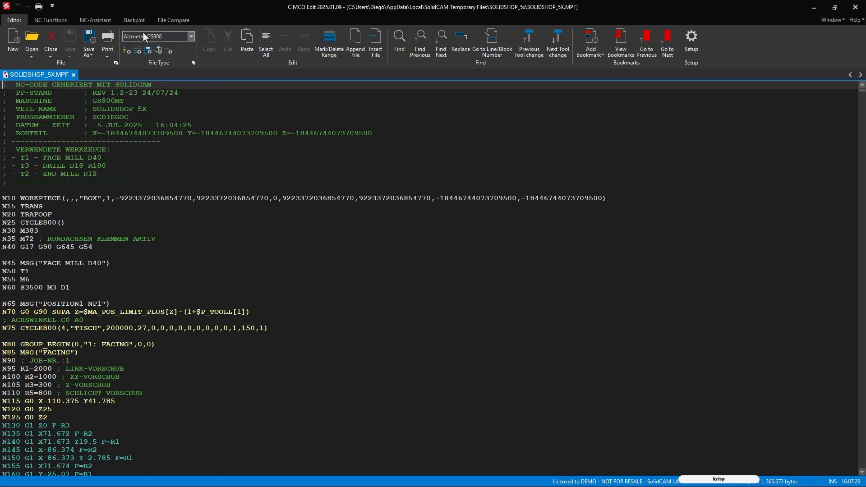
{"action": "left_click", "coordinate": [139, 20]}
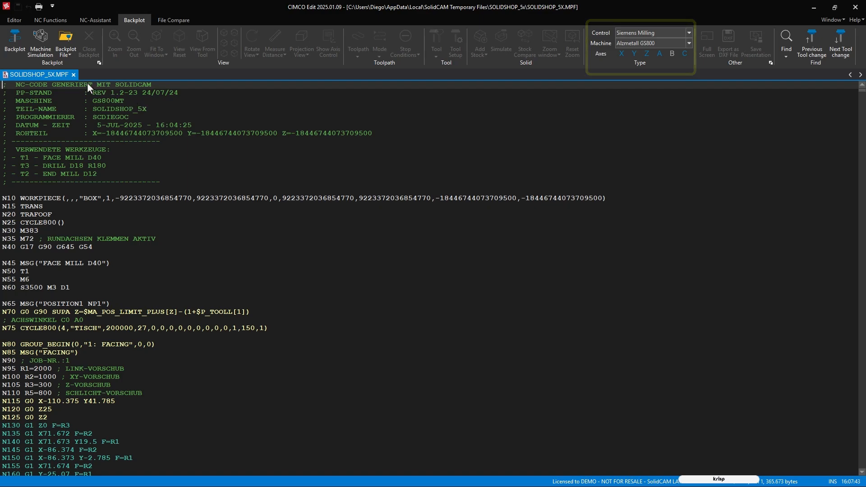
{"action": "left_click", "coordinate": [40, 43]}
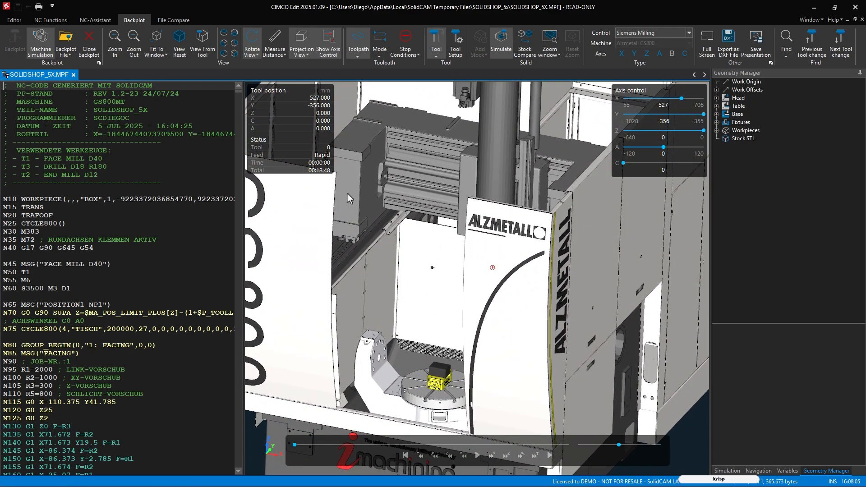
{"action": "left_click", "coordinate": [361, 56]}
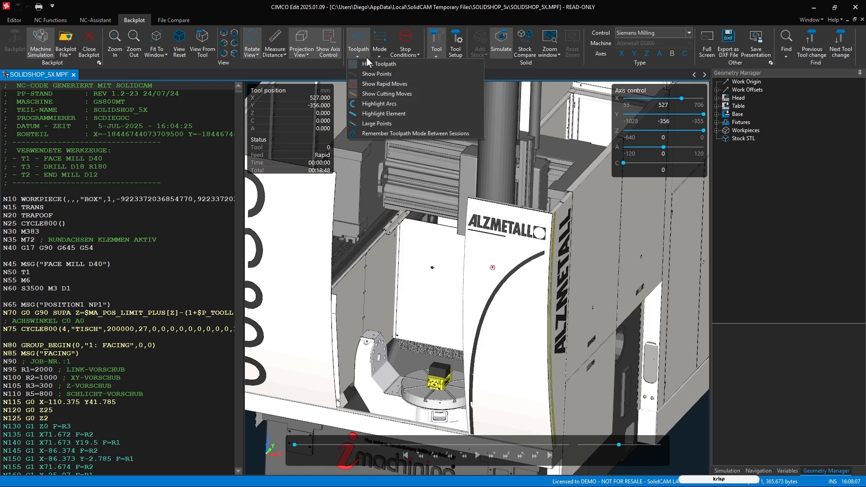
{"action": "left_click", "coordinate": [397, 65]}
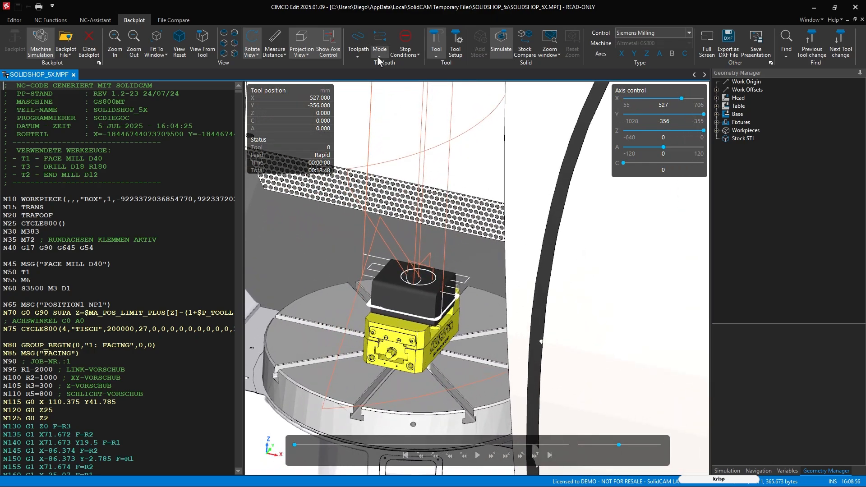
Set the toolpath animation mode to Animate / Show To End and review the simulation's stop conditions
{"action": "left_click", "coordinate": [377, 56]}
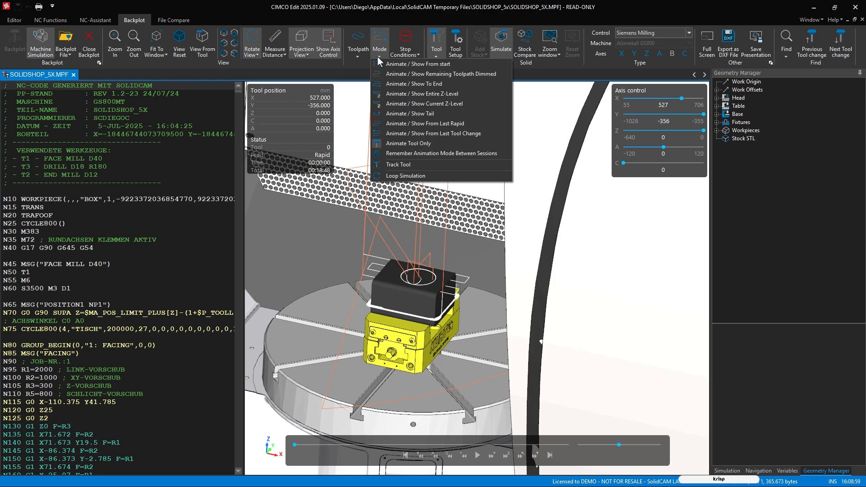
{"action": "left_click", "coordinate": [445, 84]}
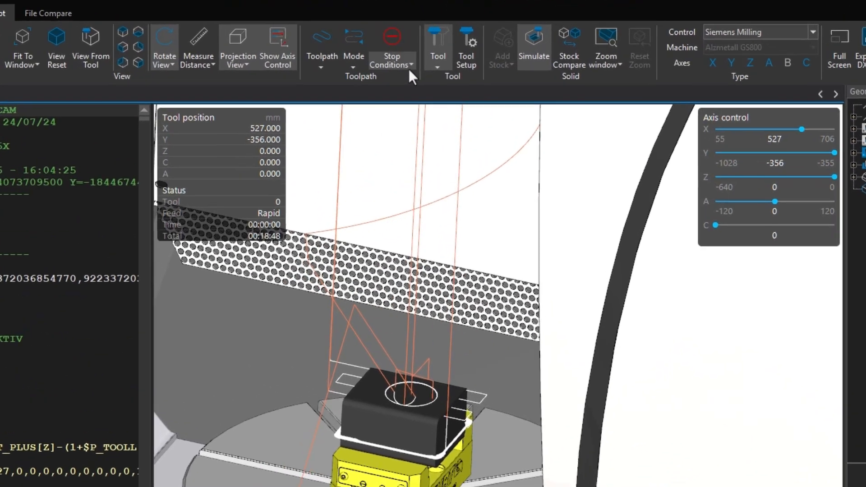
{"action": "left_click", "coordinate": [416, 56]}
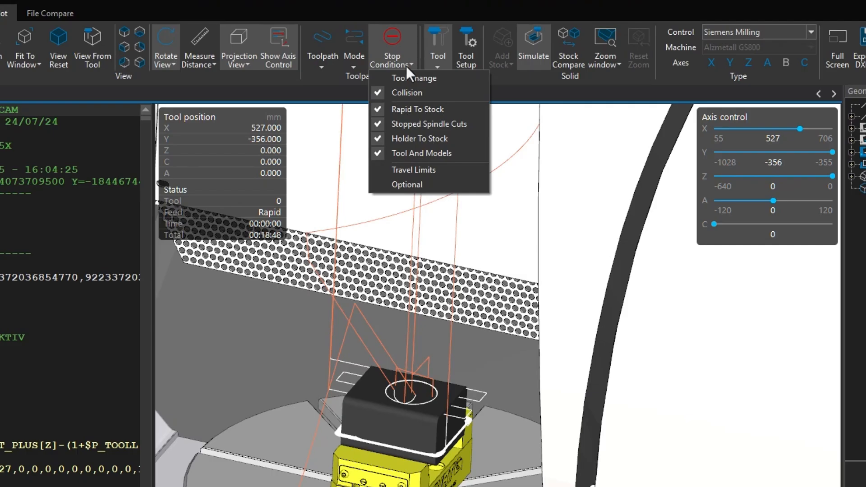
{"action": "left_click", "coordinate": [407, 65]}
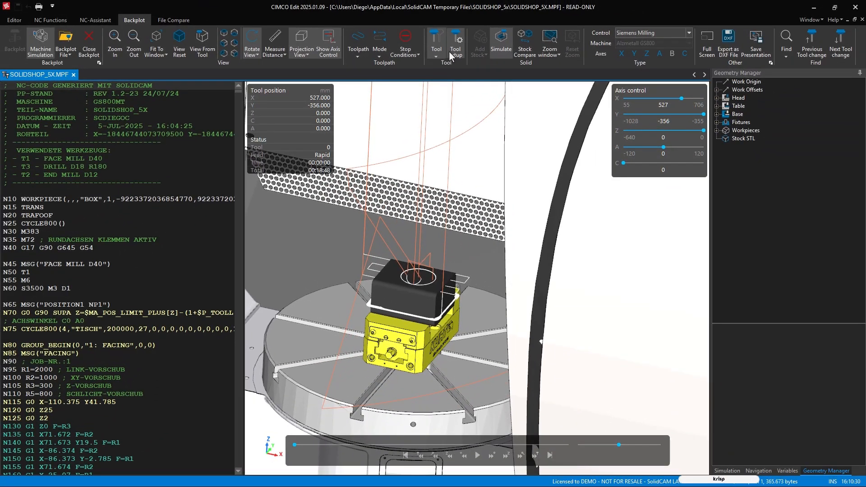
Examine the current document's milling assemblies, cutters and holders in the tool setup
{"action": "left_click", "coordinate": [454, 49]}
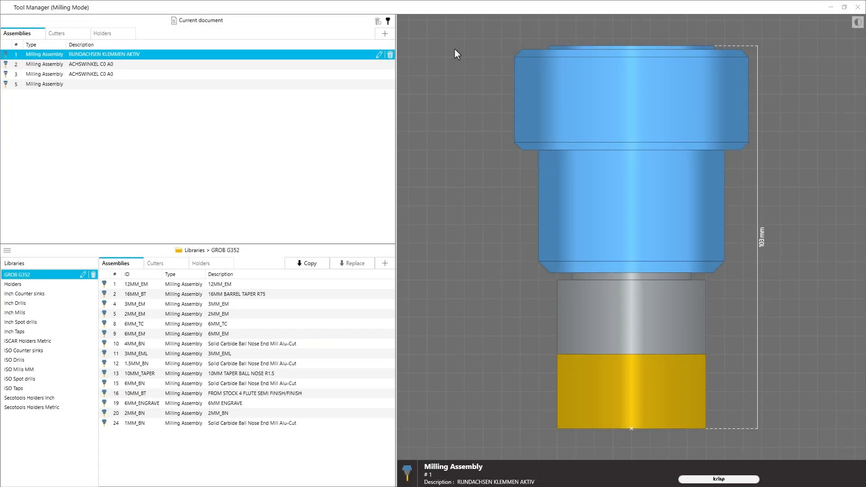
{"action": "left_click", "coordinate": [72, 68]}
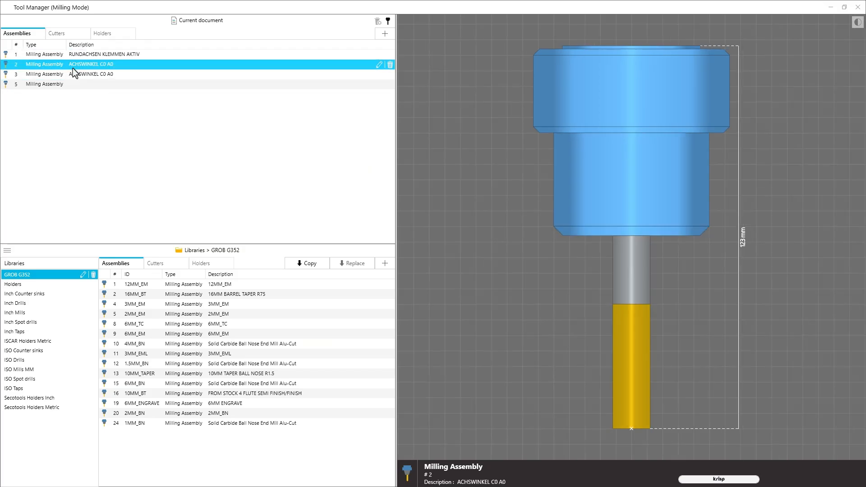
{"action": "left_click", "coordinate": [75, 76]}
{"action": "left_click", "coordinate": [69, 86]}
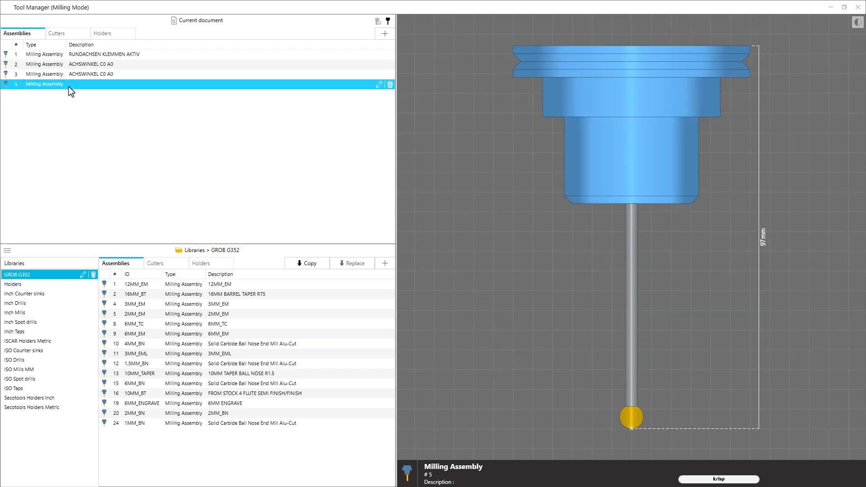
{"action": "left_click", "coordinate": [69, 36]}
{"action": "left_click", "coordinate": [80, 56]}
{"action": "left_click", "coordinate": [81, 65]}
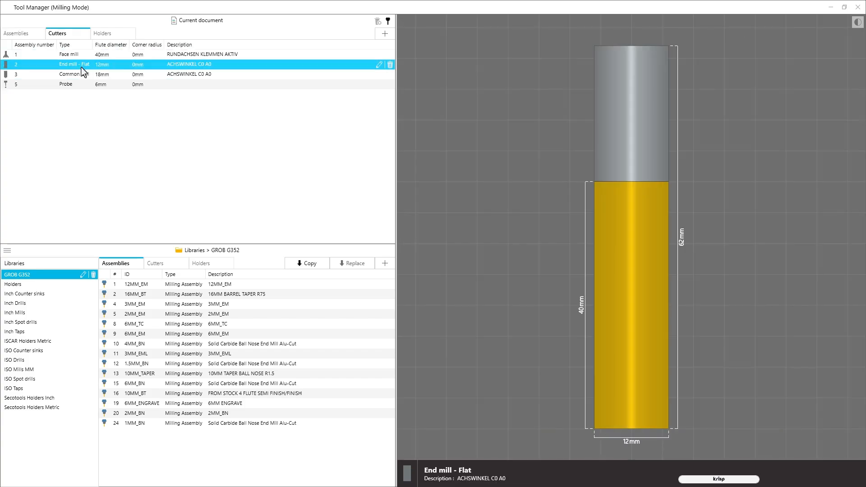
{"action": "left_click", "coordinate": [110, 34]}
{"action": "left_click", "coordinate": [105, 54]}
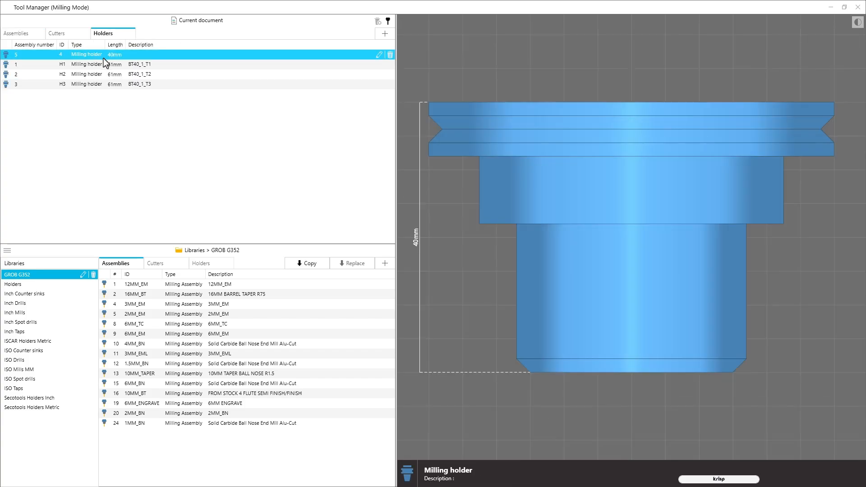
{"action": "left_click", "coordinate": [102, 63]}
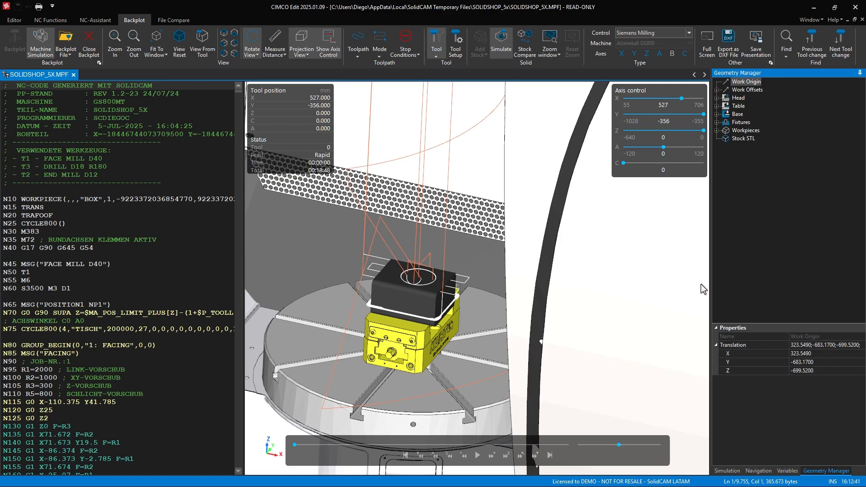
Turn on Tool/Workpiece Collisions and Hidden model collisions in the simulation's collision settings
{"action": "left_click", "coordinate": [727, 470]}
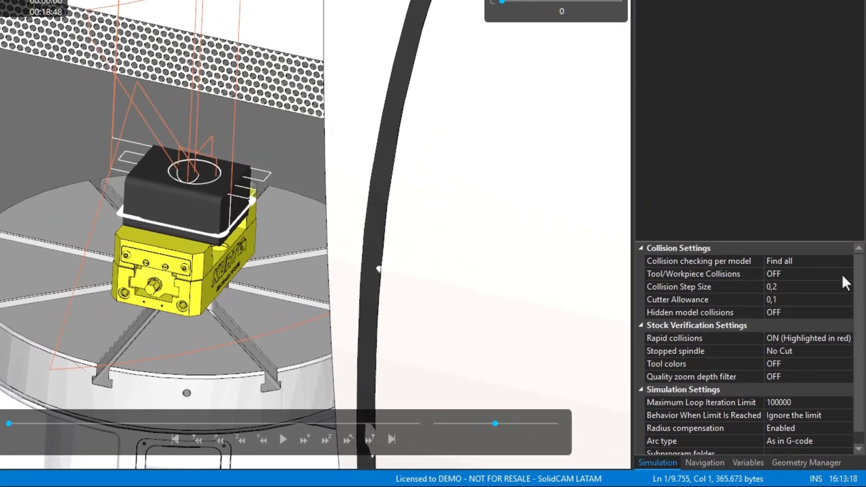
{"action": "left_click", "coordinate": [842, 277]}
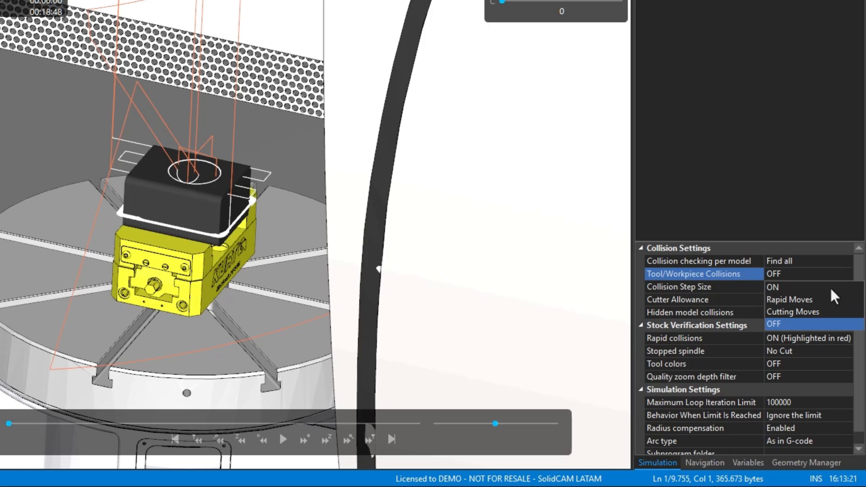
{"action": "left_click", "coordinate": [772, 287]}
{"action": "left_click", "coordinate": [812, 300]}
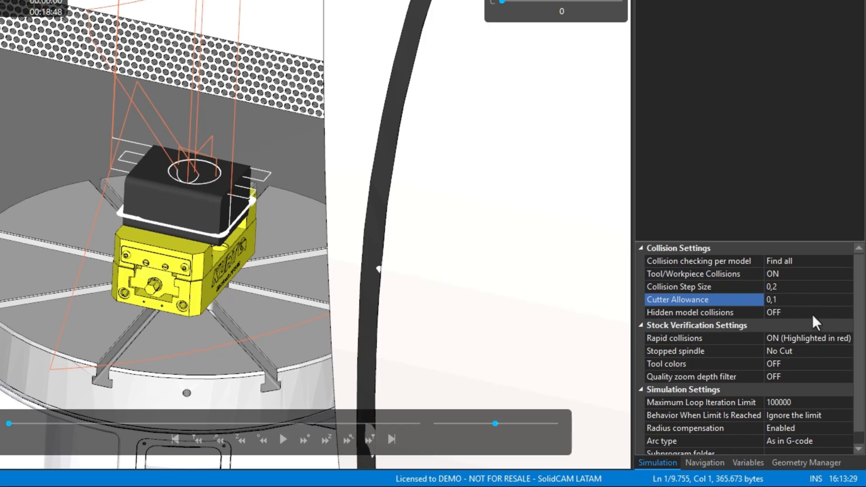
{"action": "left_click", "coordinate": [811, 313]}
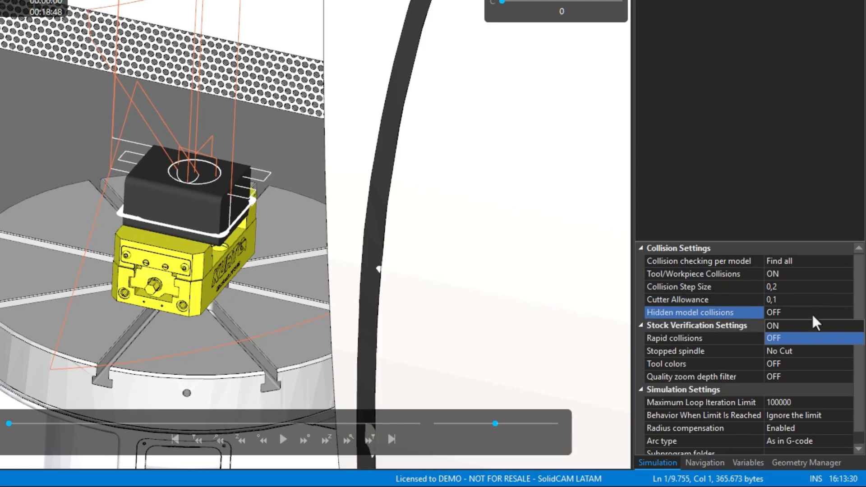
{"action": "left_click", "coordinate": [780, 326]}
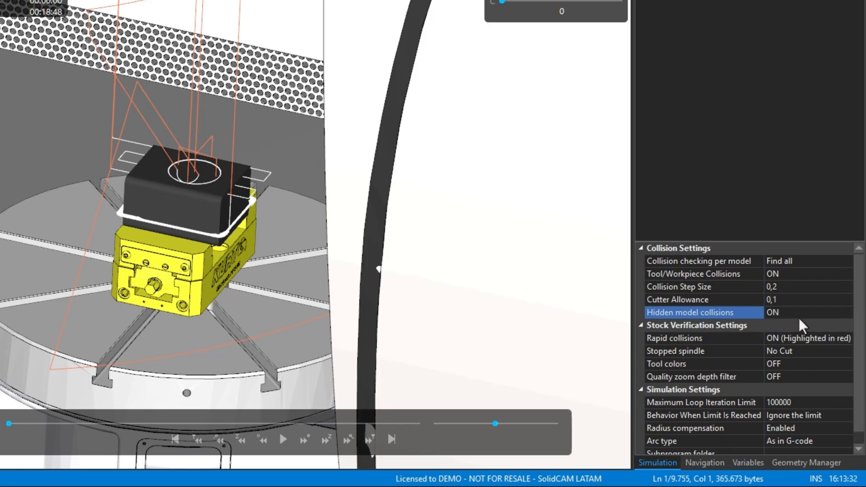
In the stock verification settings, keep rapid collisions highlighted in red, set Stopped spindle to Mark Collision, and turn on Tool colors
{"action": "left_click", "coordinate": [835, 337]}
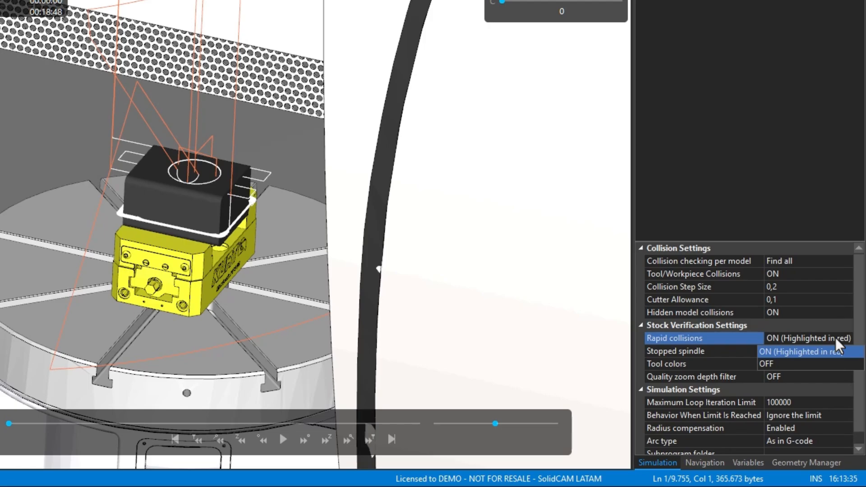
{"action": "left_click", "coordinate": [835, 338]}
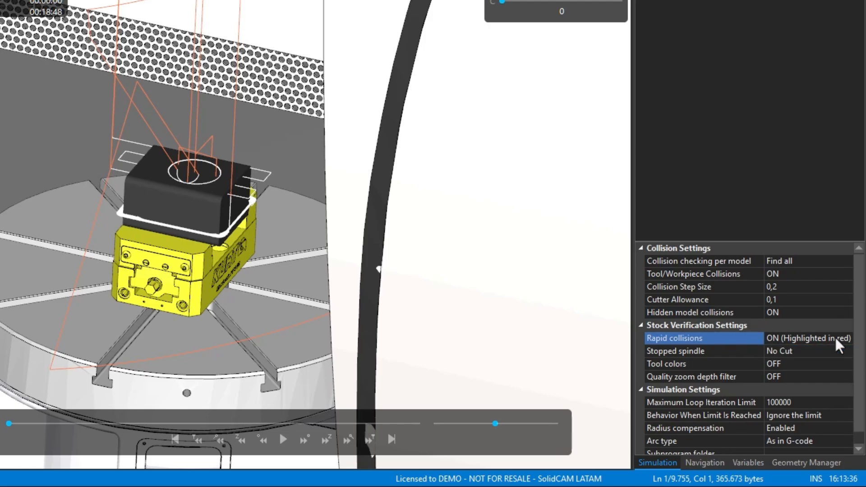
{"action": "left_click", "coordinate": [816, 351]}
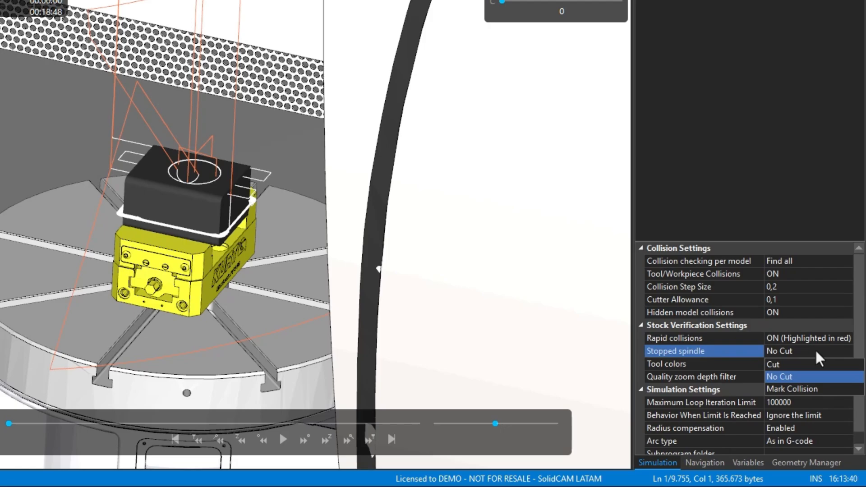
{"action": "left_click", "coordinate": [806, 392]}
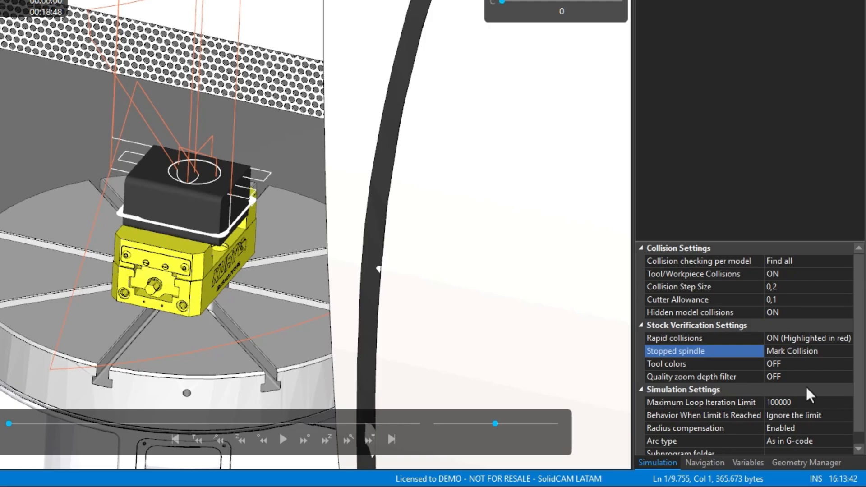
{"action": "left_click", "coordinate": [805, 365]}
{"action": "left_click", "coordinate": [805, 365]}
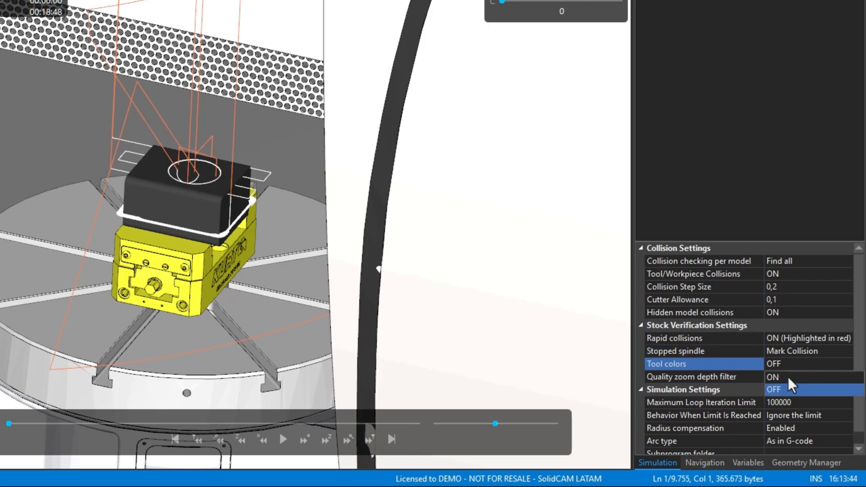
{"action": "left_click", "coordinate": [788, 377]}
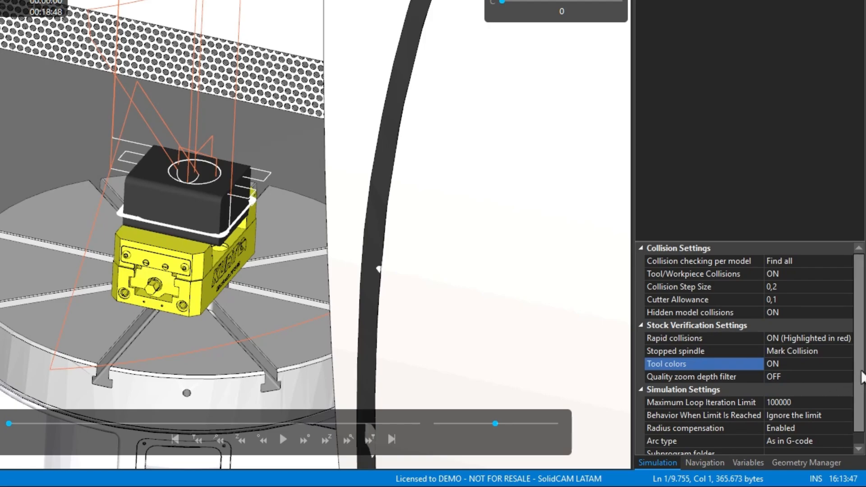
{"action": "scroll", "coordinate": [861, 401], "scroll_direction": "down", "scroll_amount": 1}
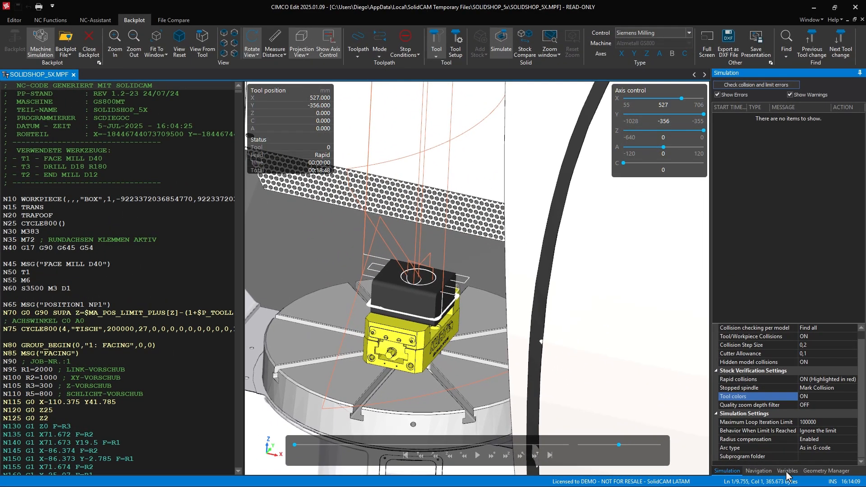
Check the watched variables while stepping through program lines N95 to N115, and filter the variable list by used variables
{"action": "left_click", "coordinate": [748, 462]}
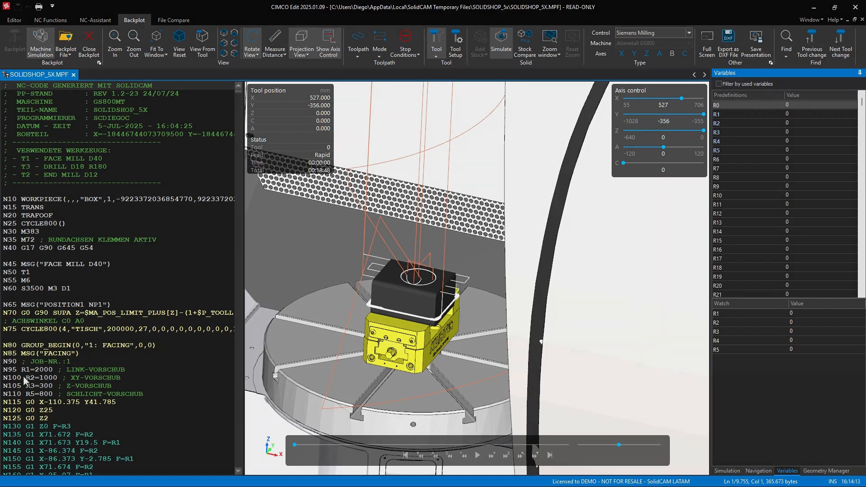
{"action": "left_click", "coordinate": [23, 371]}
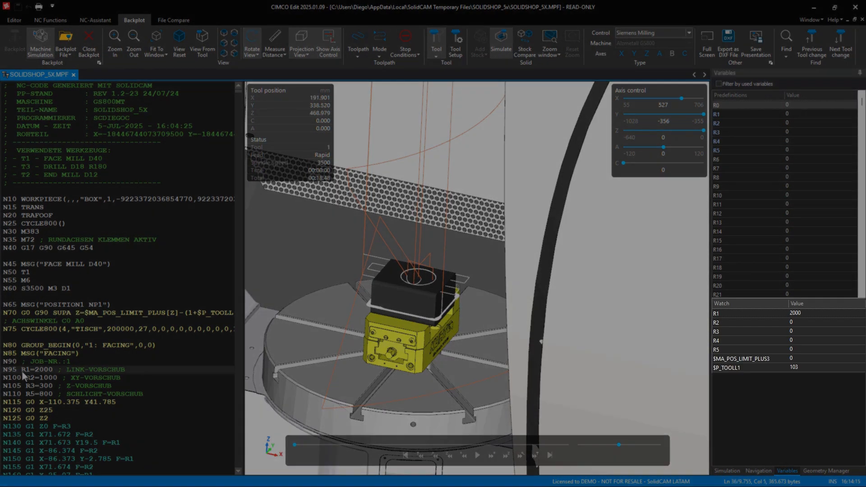
{"action": "key", "text": "Down"}
{"action": "key", "text": "Down"}
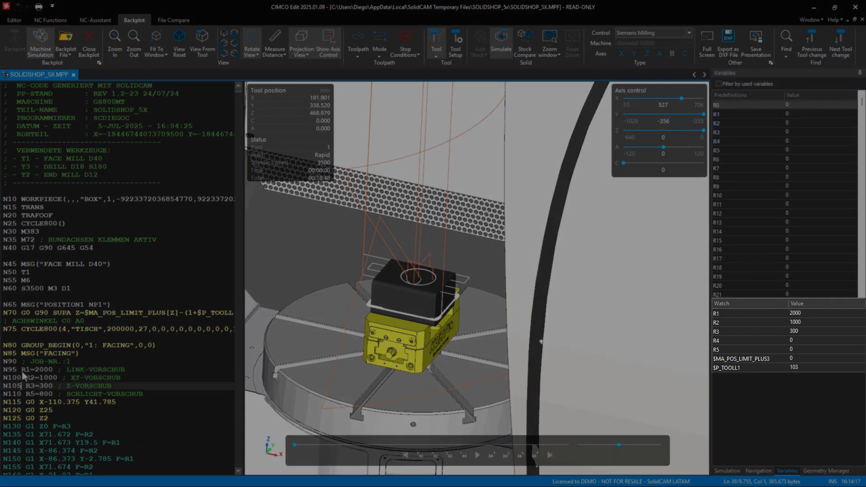
{"action": "key", "text": "Down"}
{"action": "key", "text": "Down"}
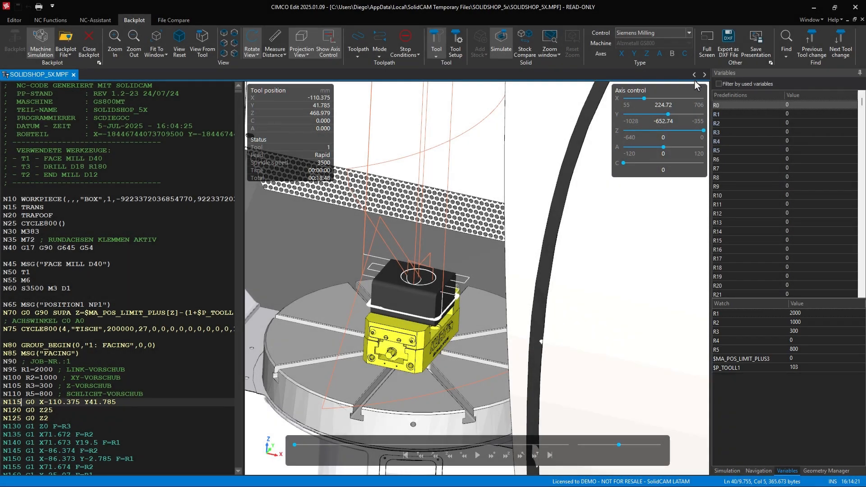
{"action": "left_click", "coordinate": [718, 83]}
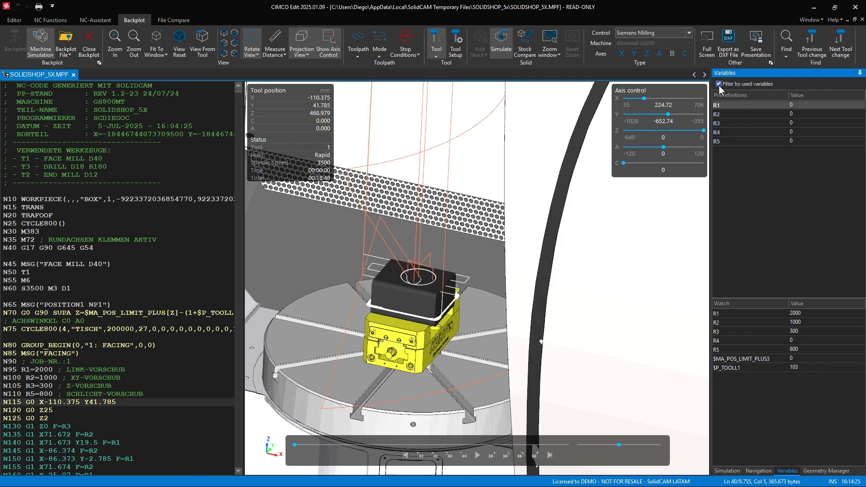
Inspect the work origin's translation and the translation and rotation of work offset 1 (G54) in the geometry manager
{"action": "left_click", "coordinate": [821, 470]}
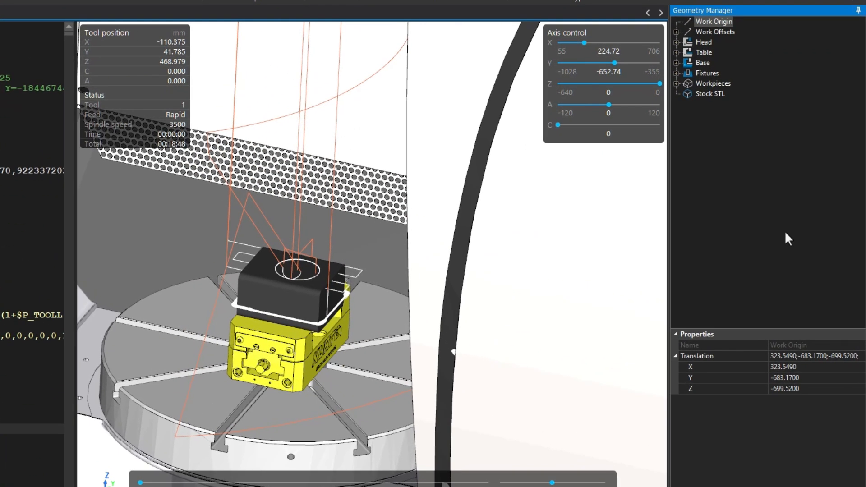
{"action": "left_click", "coordinate": [718, 24]}
{"action": "left_click", "coordinate": [713, 34]}
{"action": "left_click", "coordinate": [675, 32]}
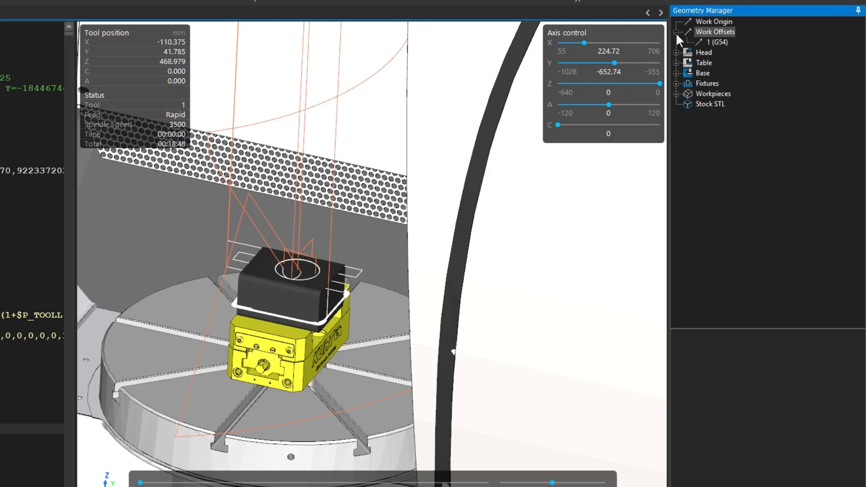
{"action": "left_click", "coordinate": [716, 43]}
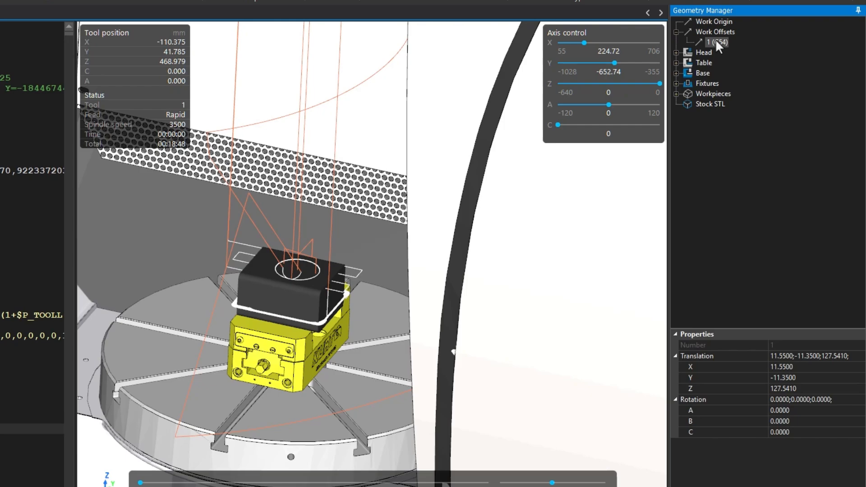
Examine the visibility options of the machine's Head group and of its z_axis component
{"action": "left_click", "coordinate": [696, 52]}
{"action": "right_click", "coordinate": [694, 53]}
{"action": "mouse_move", "coordinate": [713, 60]}
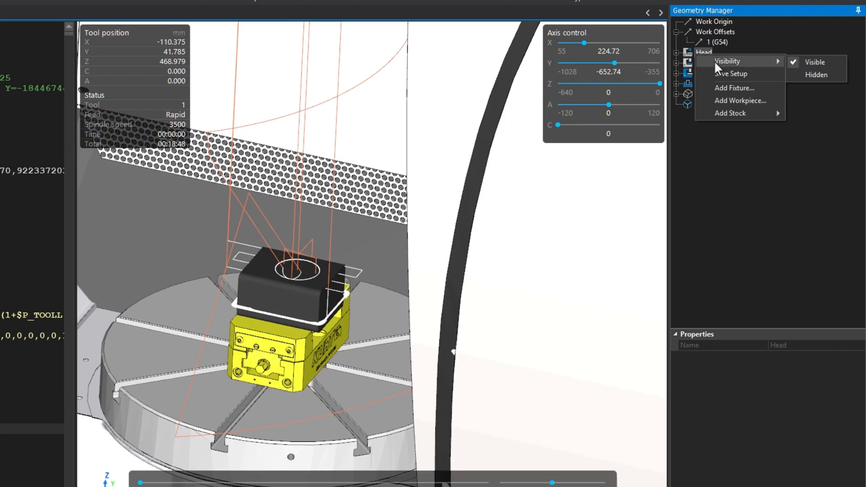
{"action": "left_click", "coordinate": [675, 52]}
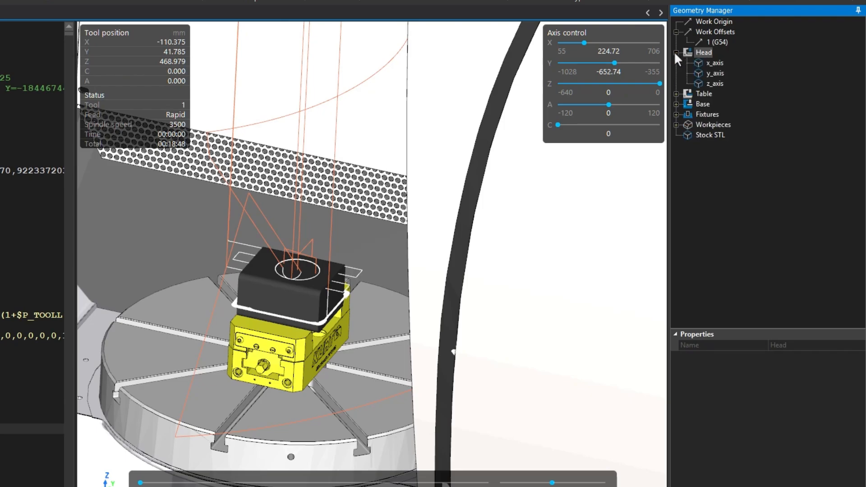
{"action": "left_click", "coordinate": [717, 84]}
{"action": "right_click", "coordinate": [718, 84]}
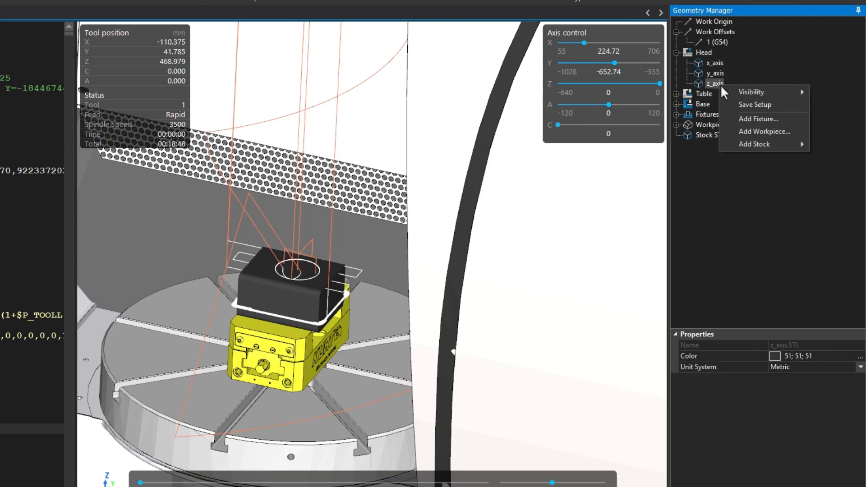
{"action": "mouse_move", "coordinate": [737, 93]}
{"action": "left_click", "coordinate": [708, 107]}
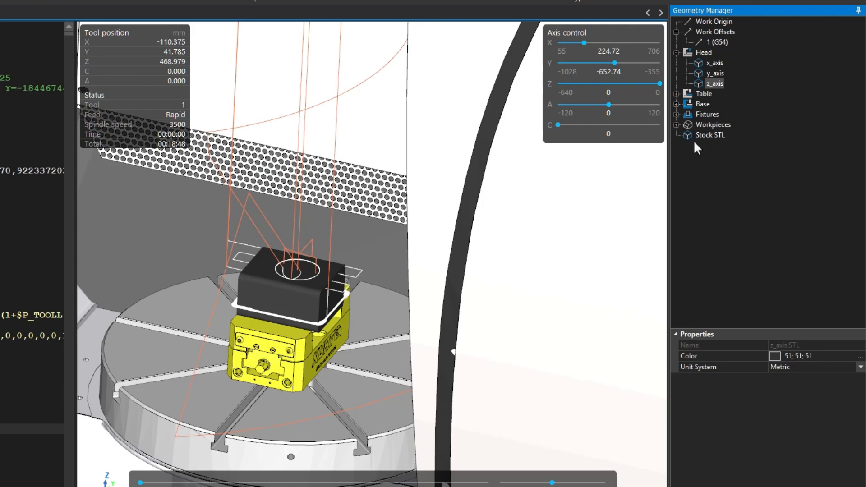
{"action": "left_click", "coordinate": [675, 52]}
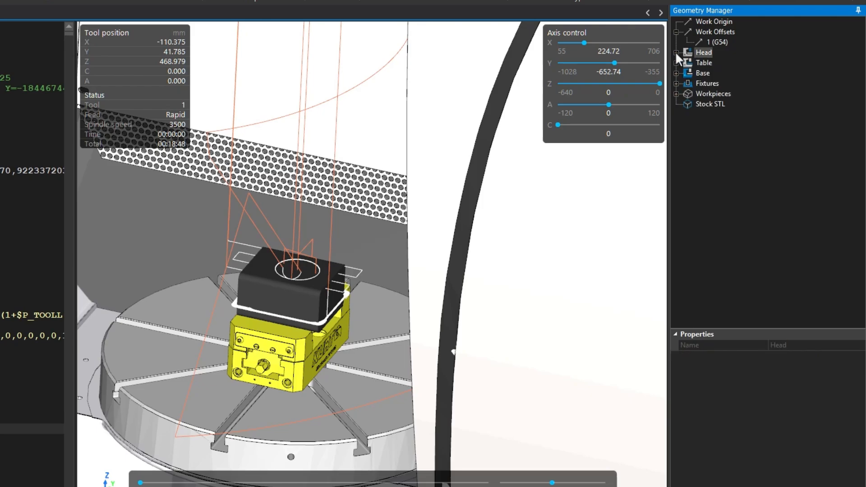
Inspect the fixture's properties, including its X, Y, Z translation and Euler rotation values
{"action": "left_click", "coordinate": [676, 83]}
{"action": "left_click", "coordinate": [726, 94]}
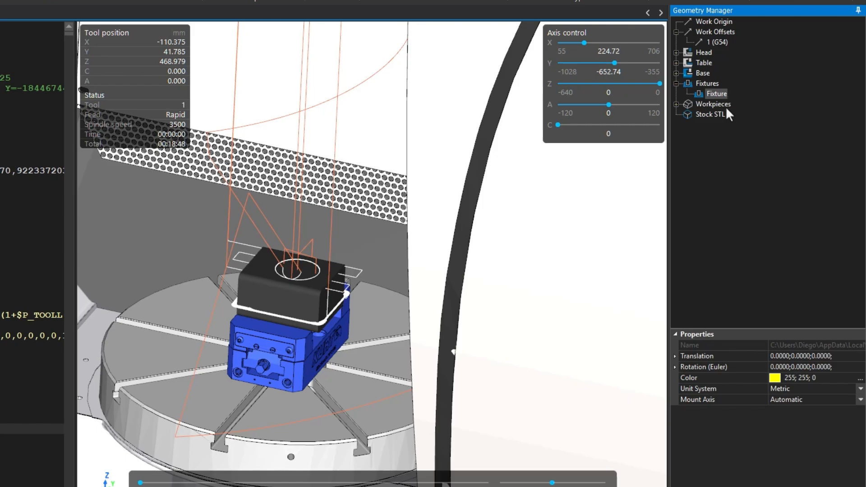
{"action": "left_click", "coordinate": [675, 357]}
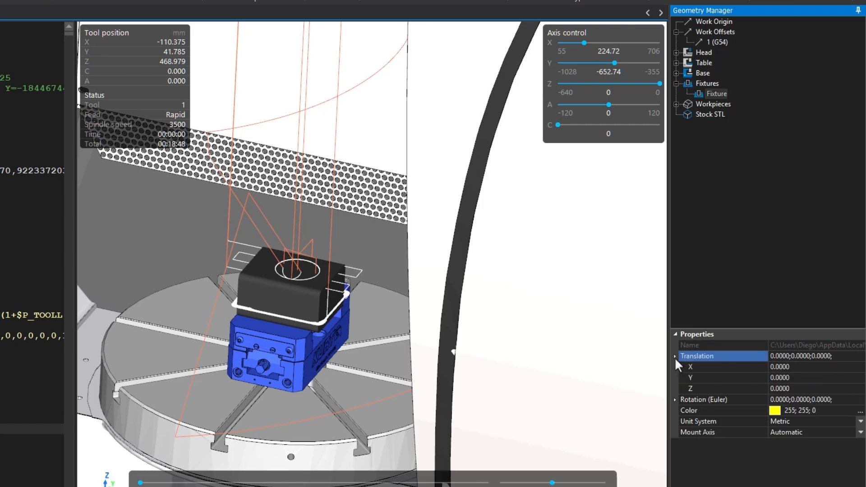
{"action": "left_click", "coordinate": [675, 400]}
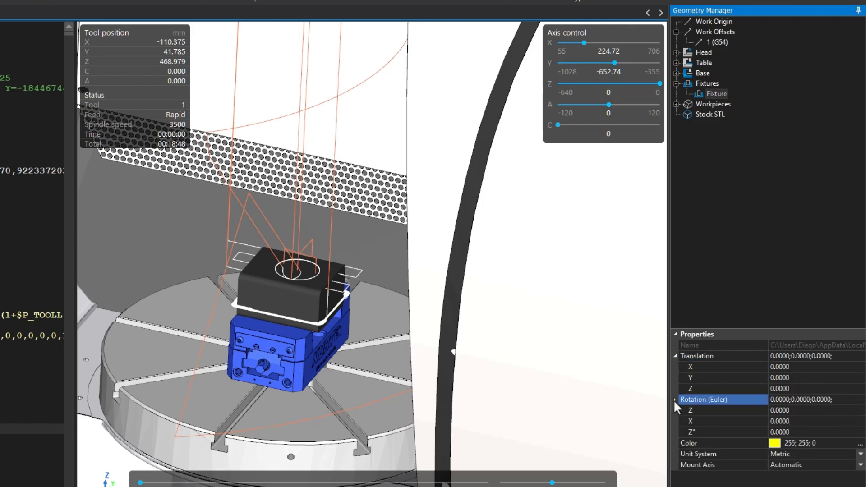
Turn on a Y- cross section for the Stock STL
{"action": "left_click", "coordinate": [705, 113]}
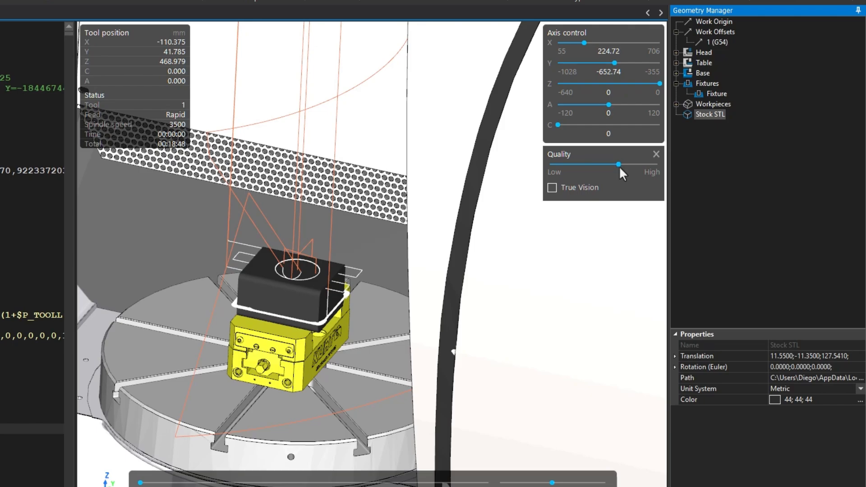
{"action": "right_click", "coordinate": [704, 113]}
{"action": "mouse_move", "coordinate": [723, 137]}
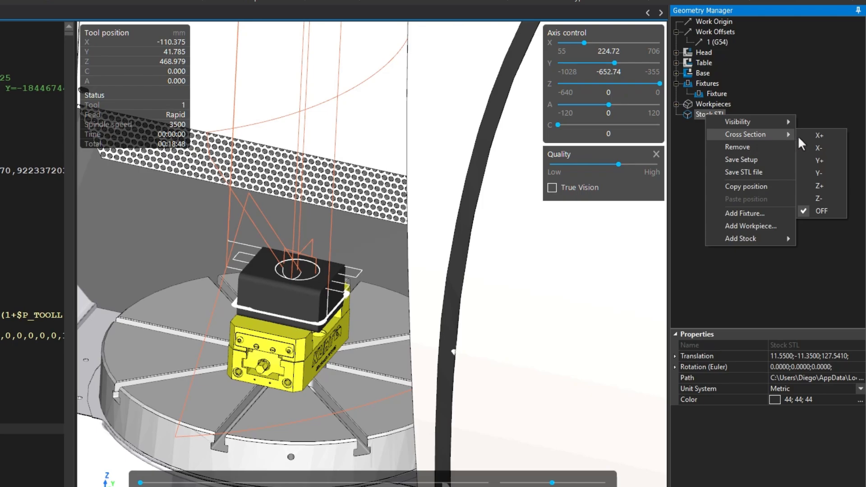
{"action": "left_click", "coordinate": [820, 180]}
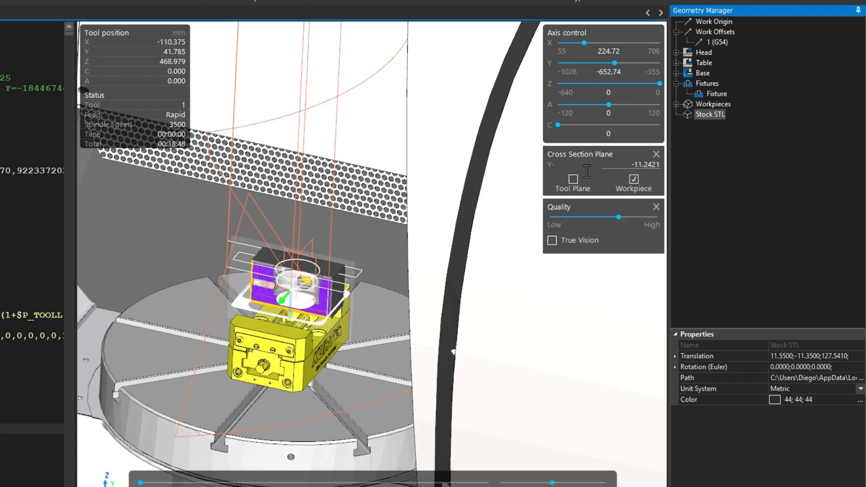
Try the stock's cross section in the X- direction and return it to Y-
{"action": "left_click", "coordinate": [287, 298]}
{"action": "left_click", "coordinate": [284, 312]}
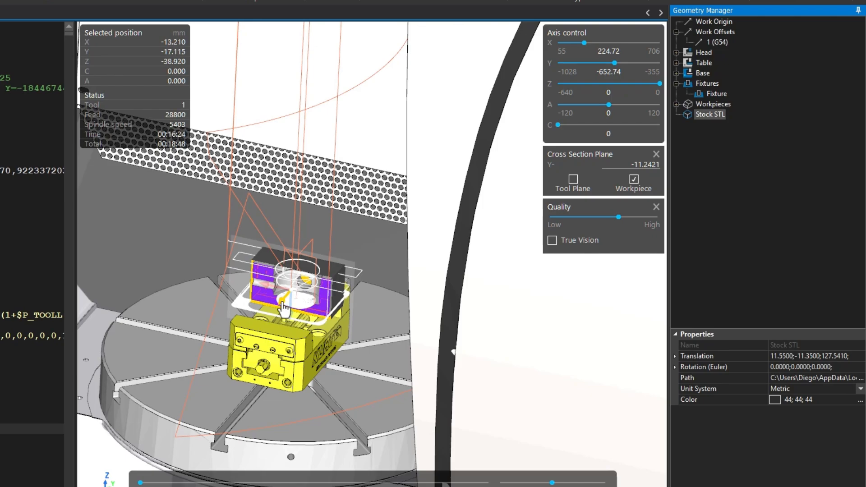
{"action": "mouse_move", "coordinate": [282, 309]}
{"action": "left_mouse_down"}
{"action": "mouse_move", "coordinate": [293, 296]}
{"action": "mouse_move", "coordinate": [283, 305]}
{"action": "left_mouse_up"}
{"action": "left_click", "coordinate": [267, 291]}
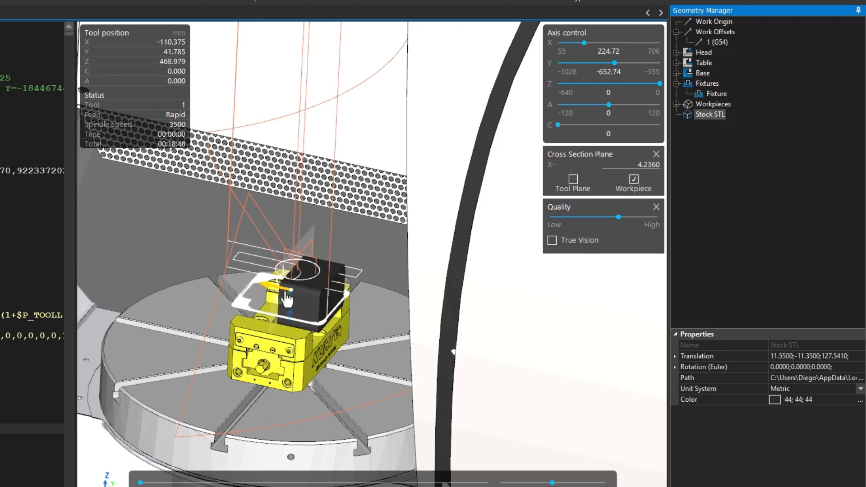
{"action": "left_click", "coordinate": [284, 299]}
{"action": "middle_click_drag", "start_coordinate": [291, 292], "coordinate": [293, 289]}
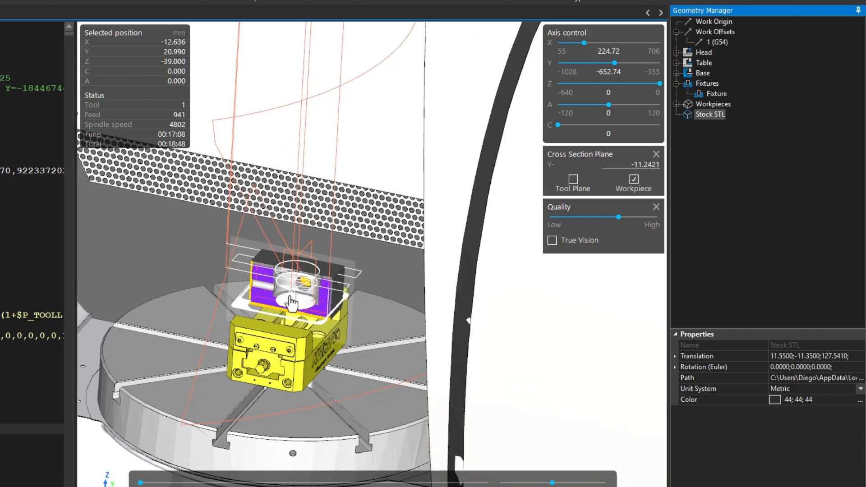
Enable Tool Plane for the stock's cross section and set the Y- section position to 0
{"action": "left_click", "coordinate": [572, 178]}
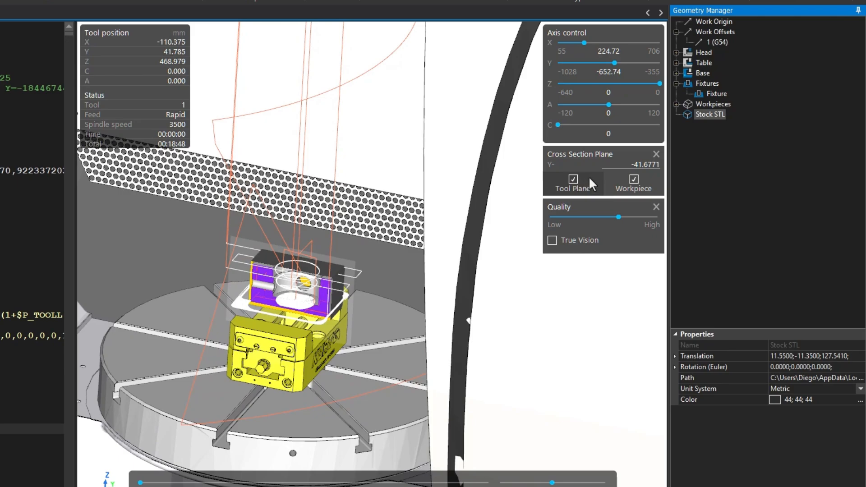
{"action": "left_click_drag", "start_coordinate": [630, 164], "coordinate": [669, 165]}
{"action": "type", "text": "0"}
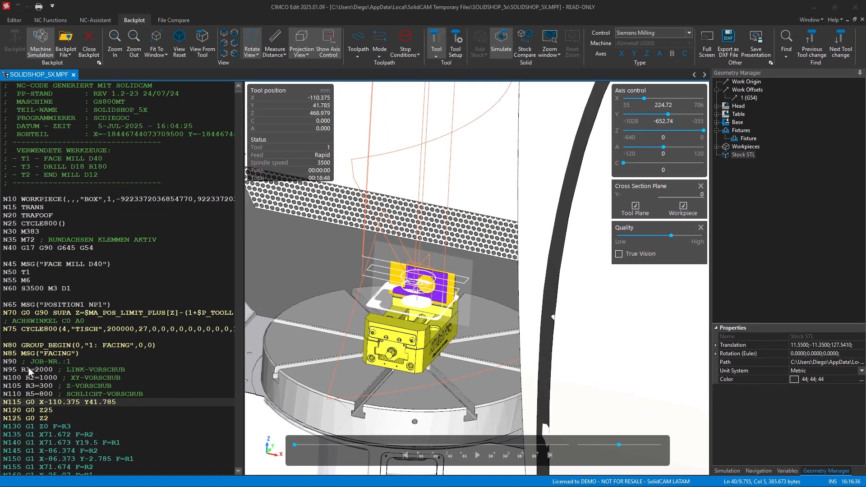
Step through the facing program from line N95 to N160 to examine the cross-sectioned stock at the tool plane
{"action": "left_click", "coordinate": [28, 367]}
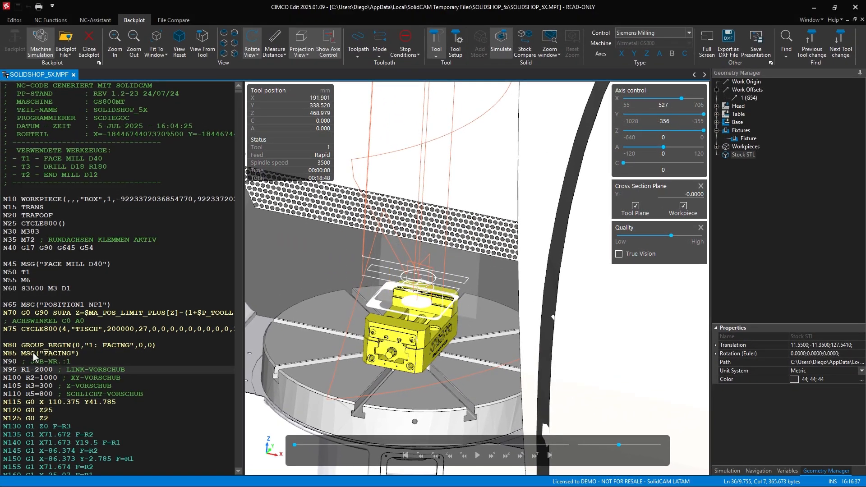
{"action": "key", "text": "Down"}
{"action": "key", "text": "Down"}
{"action": "key", "text": "Down"}
{"action": "key", "text": "Down"}
{"action": "key", "text": "Down"}
{"action": "key", "text": "Down"}
{"action": "key", "text": "Down"}
{"action": "key", "text": "Down"}
{"action": "key", "text": "Down"}
{"action": "key", "text": "Down"}
{"action": "key", "text": "Down"}
{"action": "key", "text": "Down"}
{"action": "key", "text": "Down"}
{"action": "key", "text": "Down"}
{"action": "key", "text": "Down"}
{"action": "key", "text": "Down"}
{"action": "key", "text": "Down"}
{"action": "key", "text": "Down"}
{"action": "key", "text": "Down"}
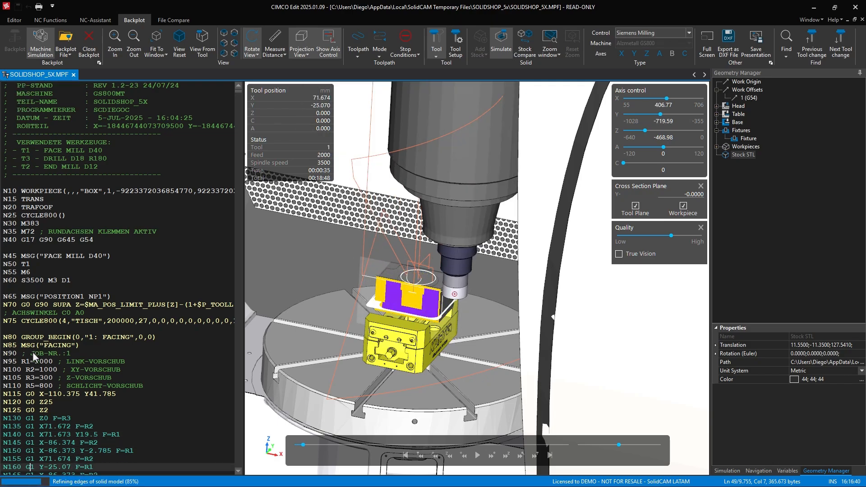